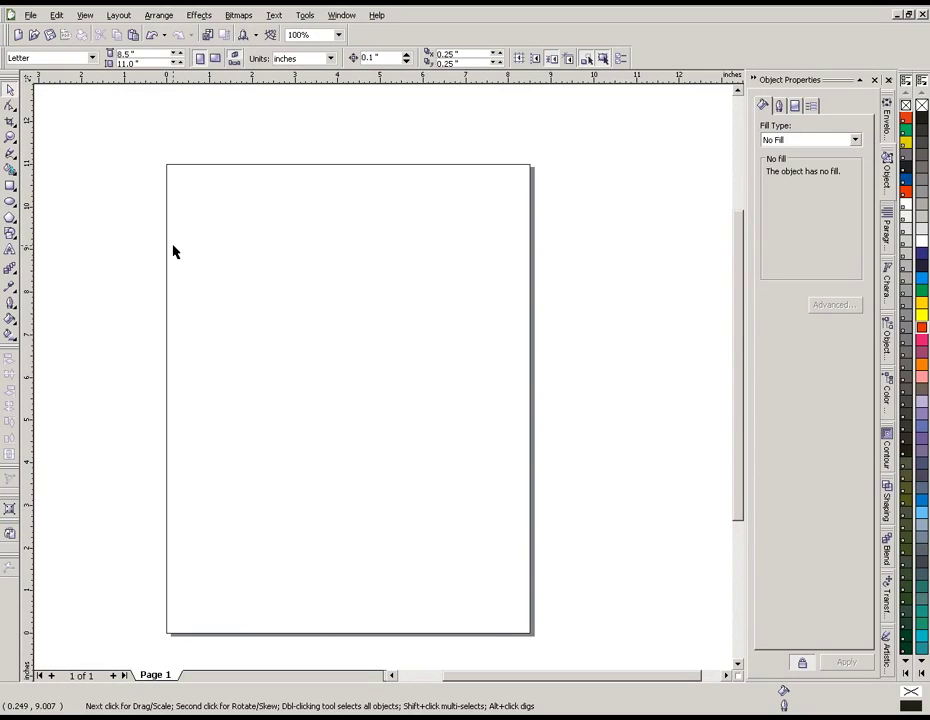
Draw a 5.124 × 2.588 inch rectangle near the top of the page and fill it dark blue
left_click(10, 186)
mouse_move(230, 217)
left_mouse_down()
mouse_move(415, 326)
mouse_move(452, 329)
left_mouse_up()
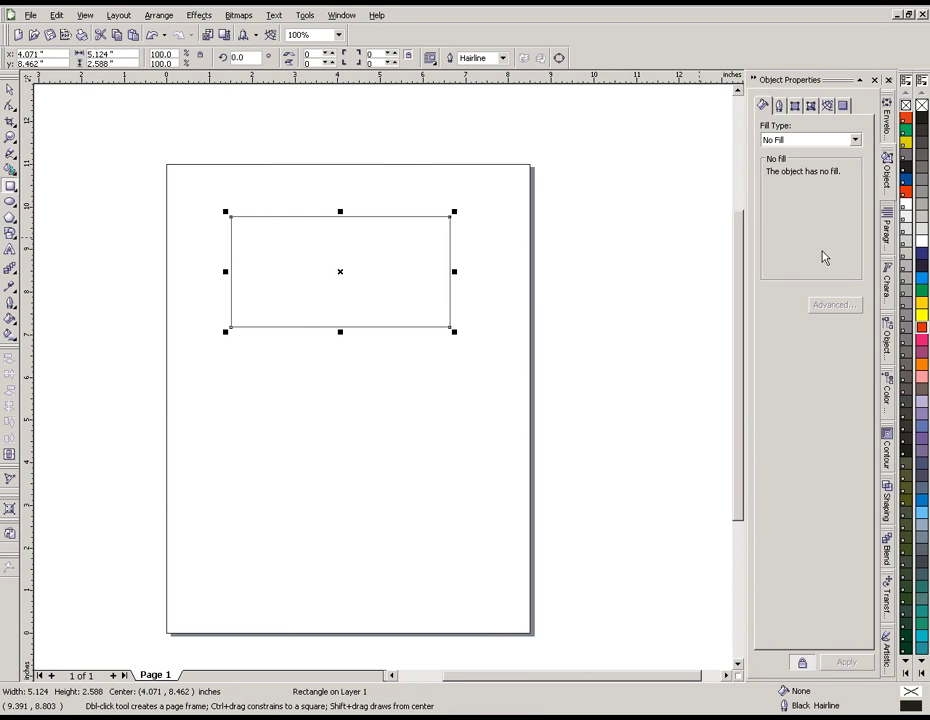
left_click(921, 252)
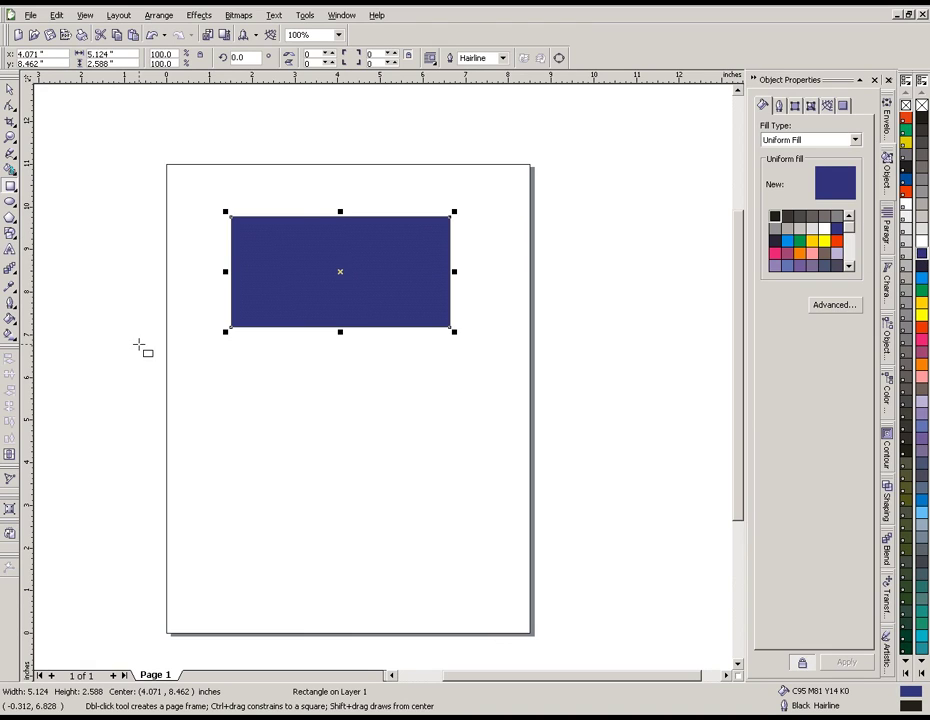
left_click(11, 309)
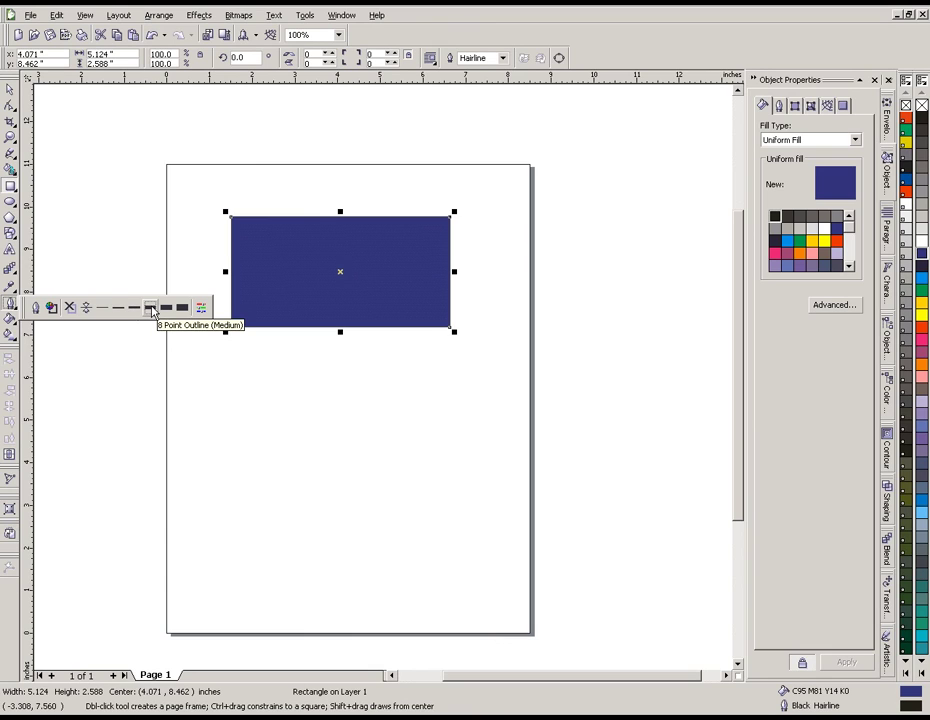
Apply an 8 Point outline to the rectangle, color the outline Red, and change the fill to Cyan
left_click(152, 310)
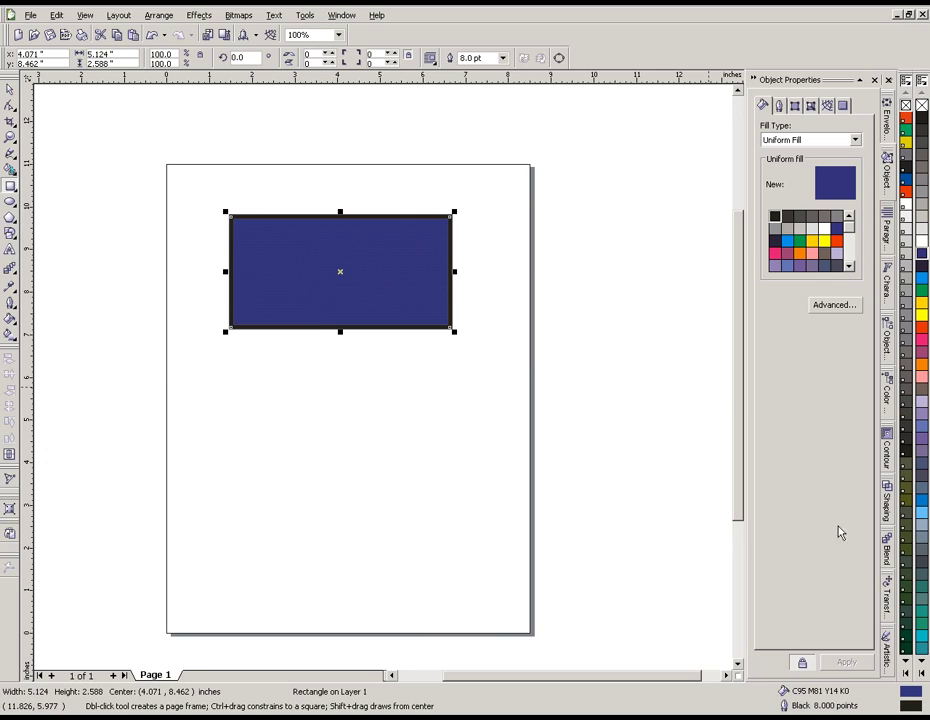
right_click(921, 334)
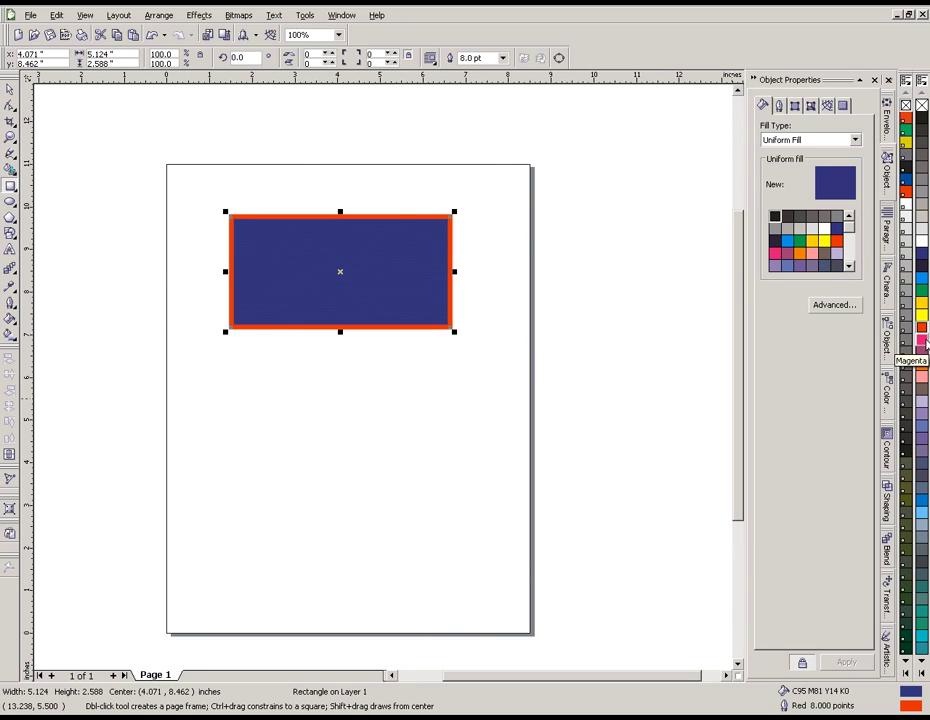
left_click(922, 280)
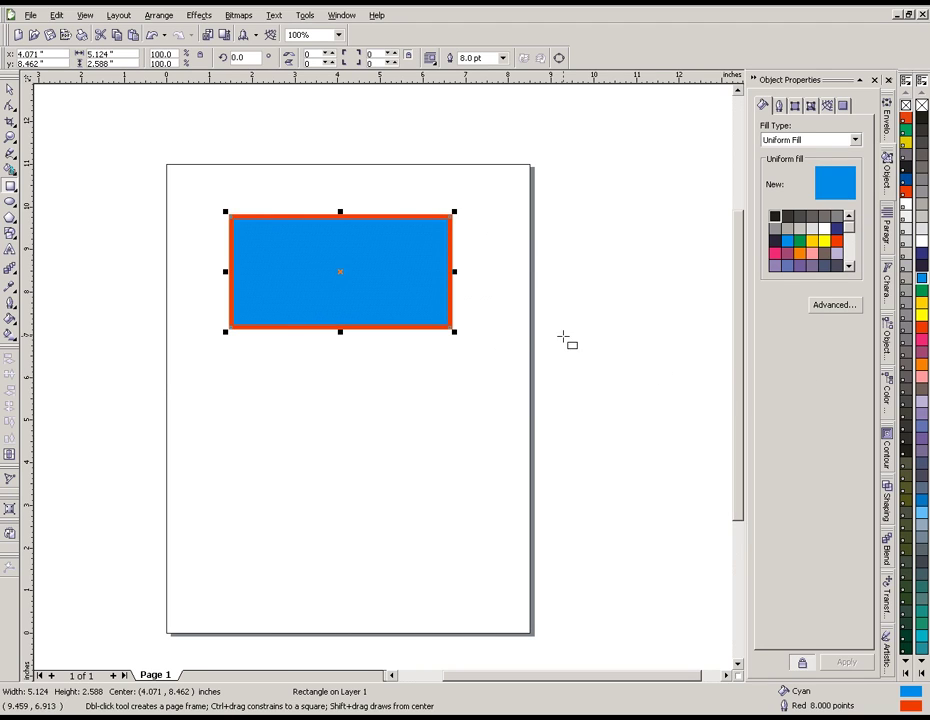
left_click(10, 202)
Draw a 3.949 × 4.273 inch unfilled ellipse below the rectangle, then reselect the rectangle
left_click_drag(264, 400, 433, 584)
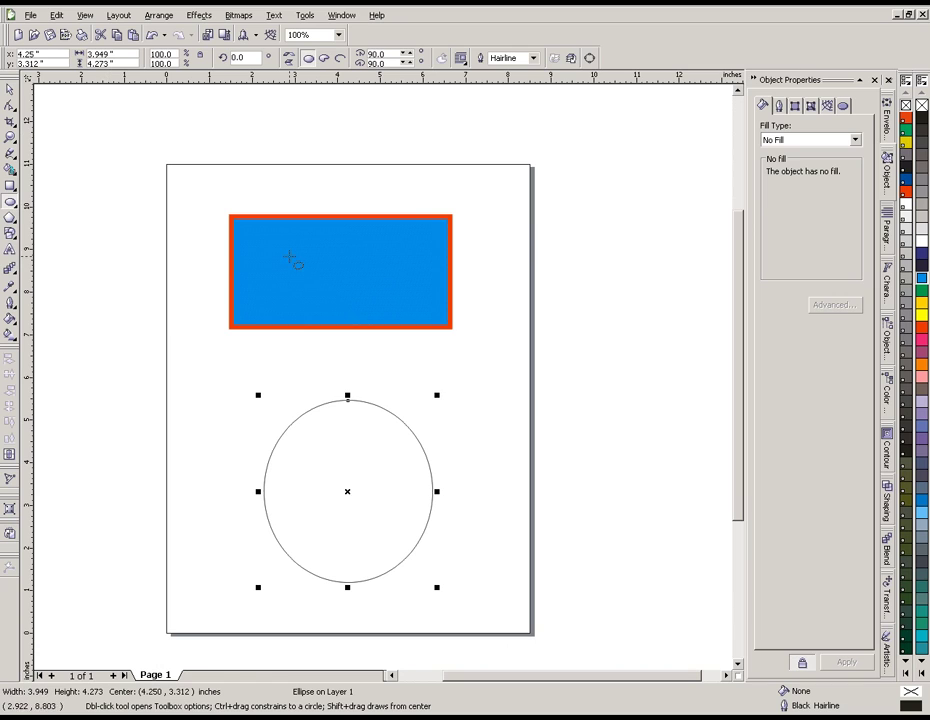
left_click(9, 88)
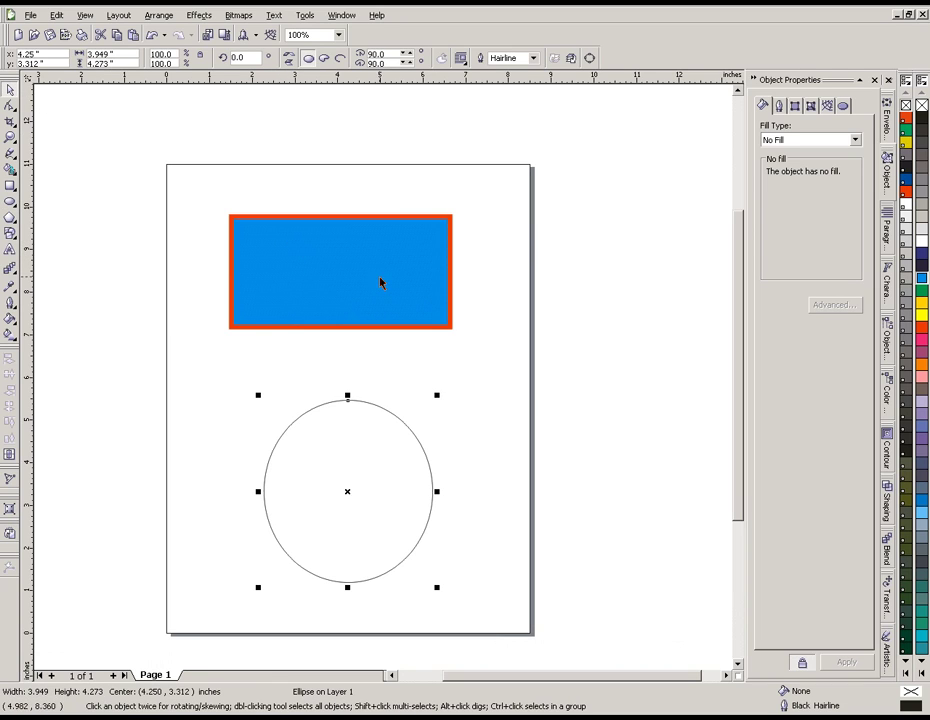
left_click(352, 267)
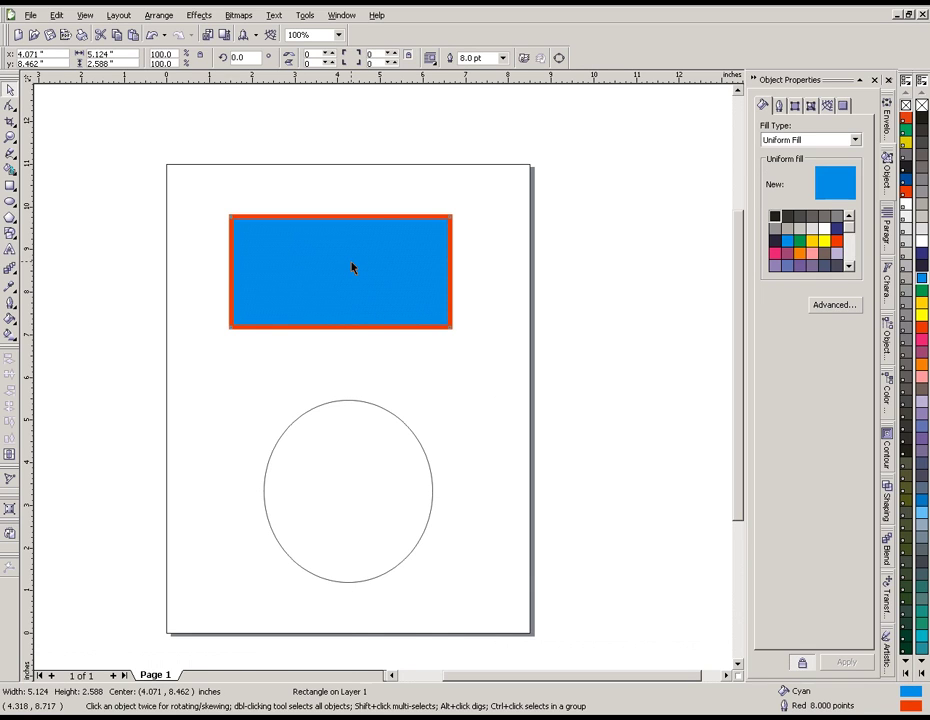
Copy All Properties from the rectangle onto the circle, giving it a cyan fill and 8-point red outline
left_click_drag(352, 267, 350, 474)
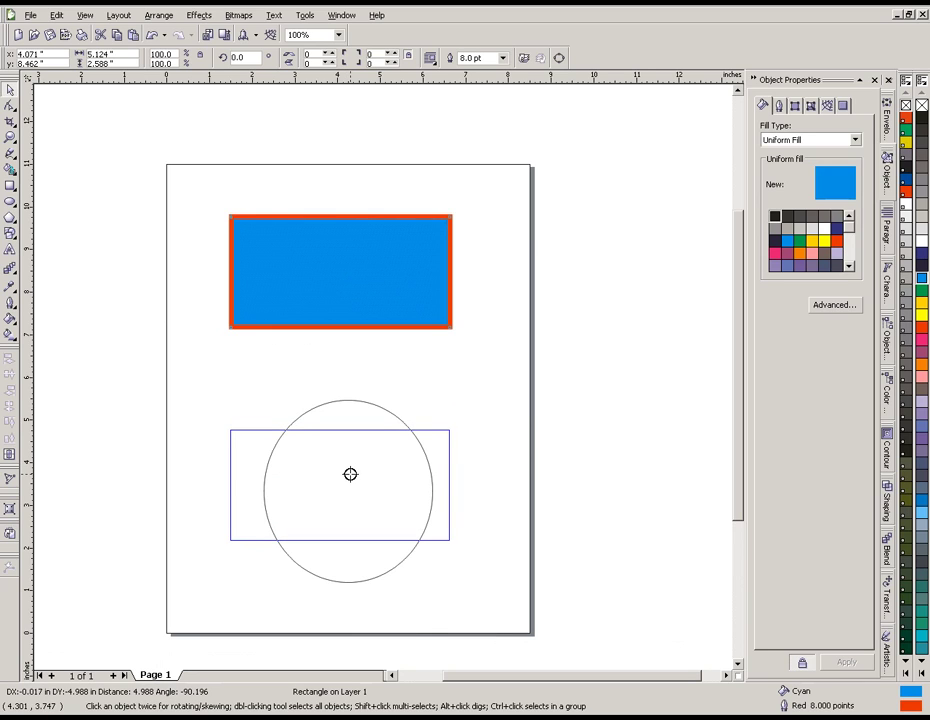
left_click_drag(350, 474, 350, 476)
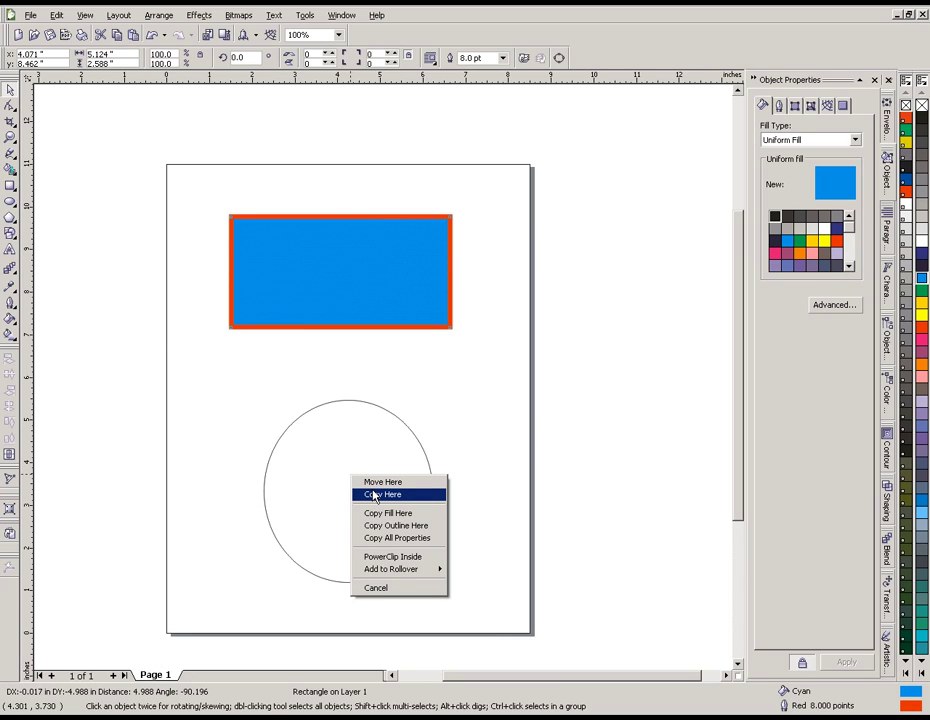
left_click(388, 539)
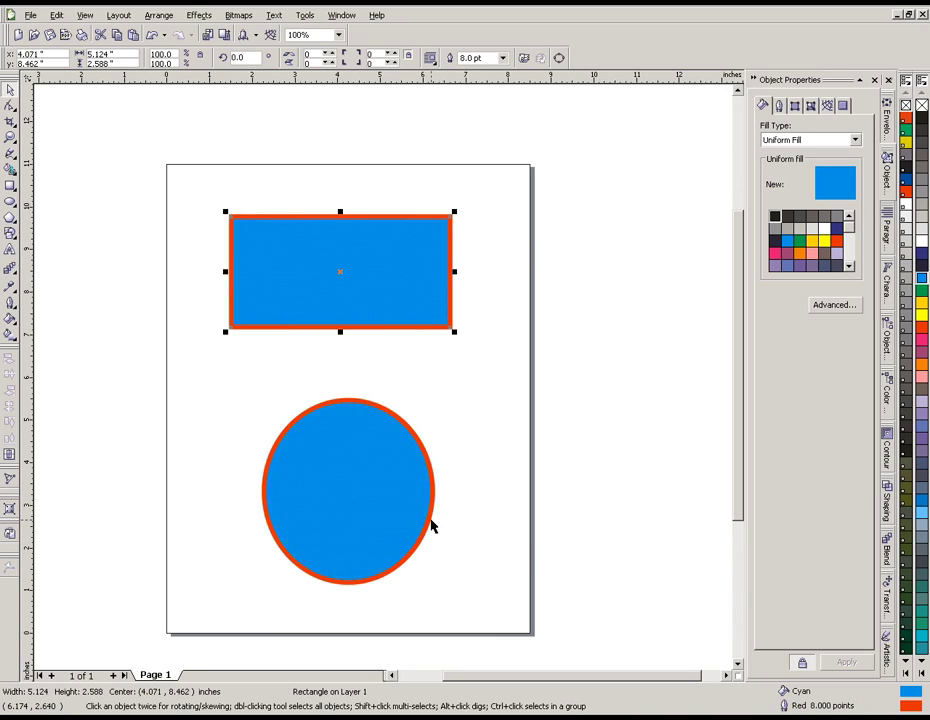
left_click(500, 509)
left_click(390, 435)
left_click(382, 313)
left_click(370, 504)
left_click(365, 302)
Move the circle up and to the left and fill it Dark Brown
left_click(367, 492)
left_click_drag(367, 492, 281, 443)
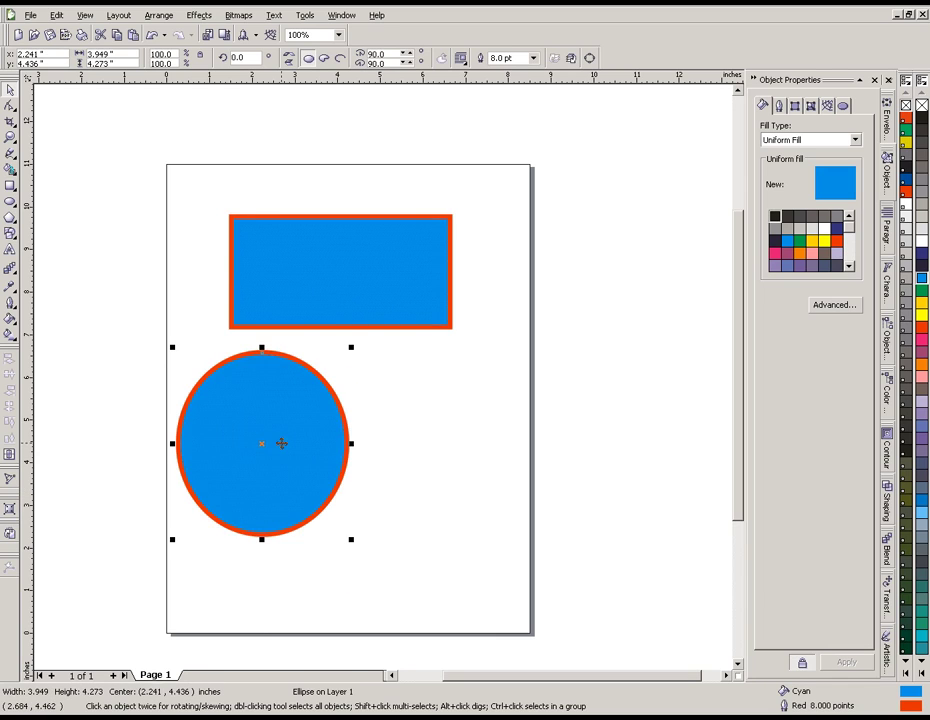
left_click(921, 392)
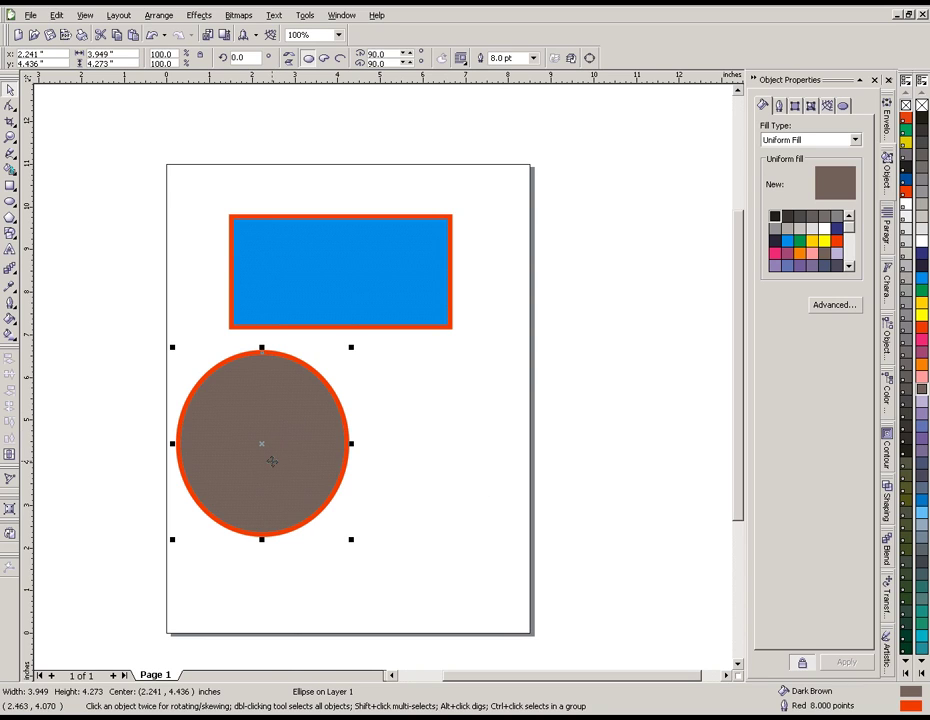
left_click(450, 329)
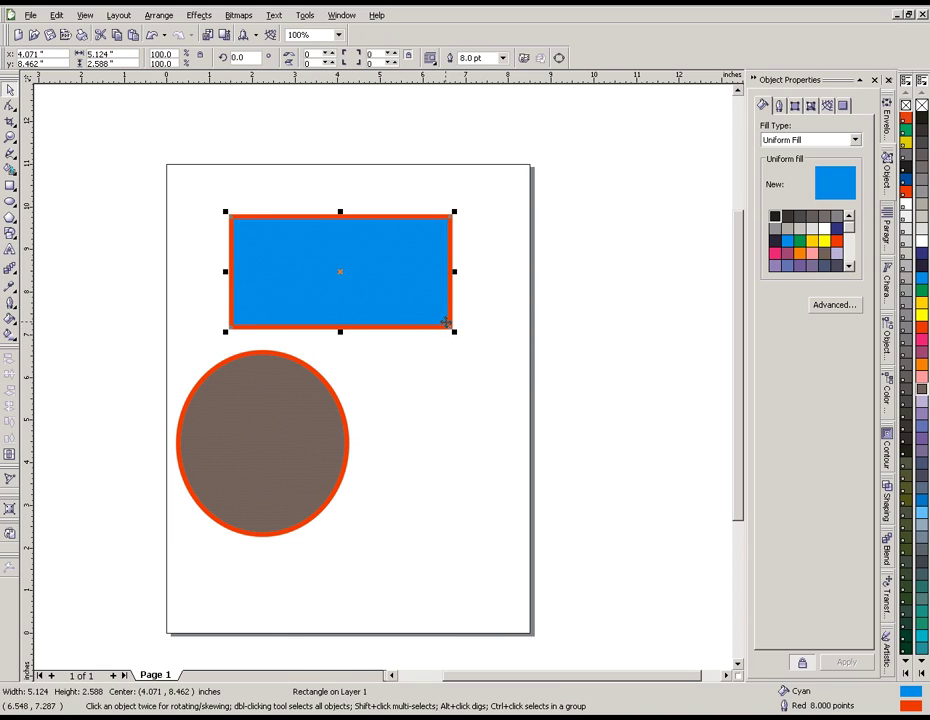
left_click(297, 436)
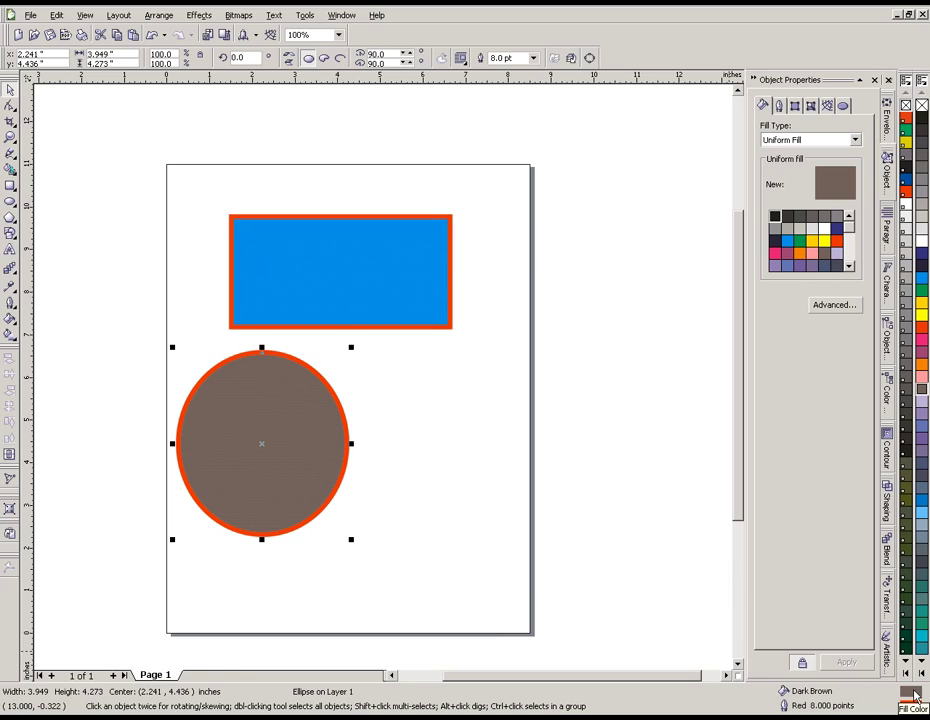
Drop the dark brown fill color onto the rectangle's edge to make its 8-point outline dark brown
left_click_drag(916, 695, 381, 275)
left_click_drag(374, 307, 452, 320)
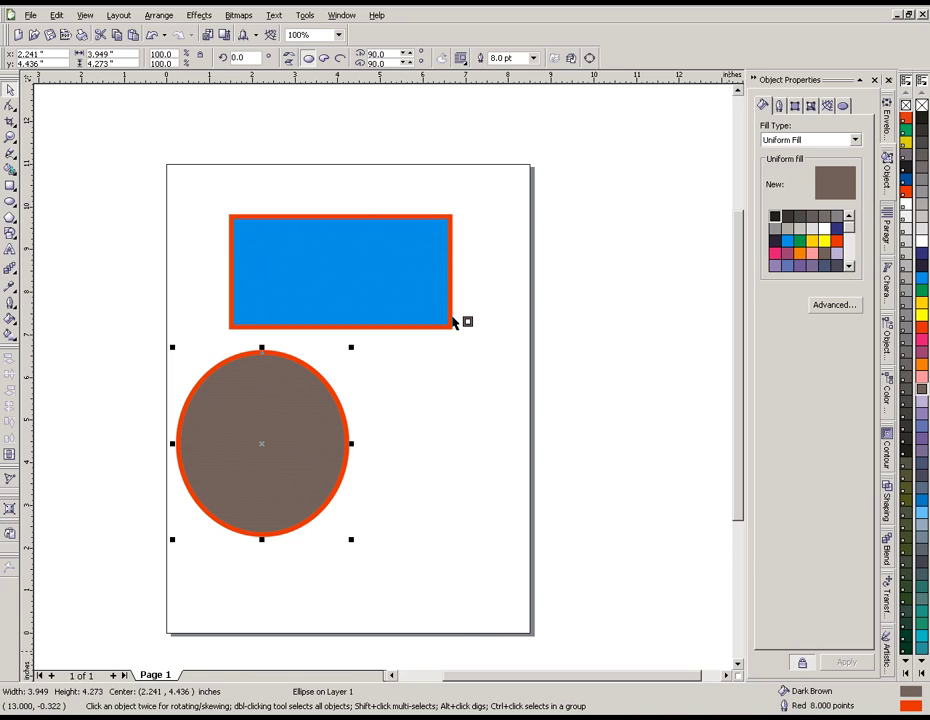
left_click_drag(452, 320, 452, 321)
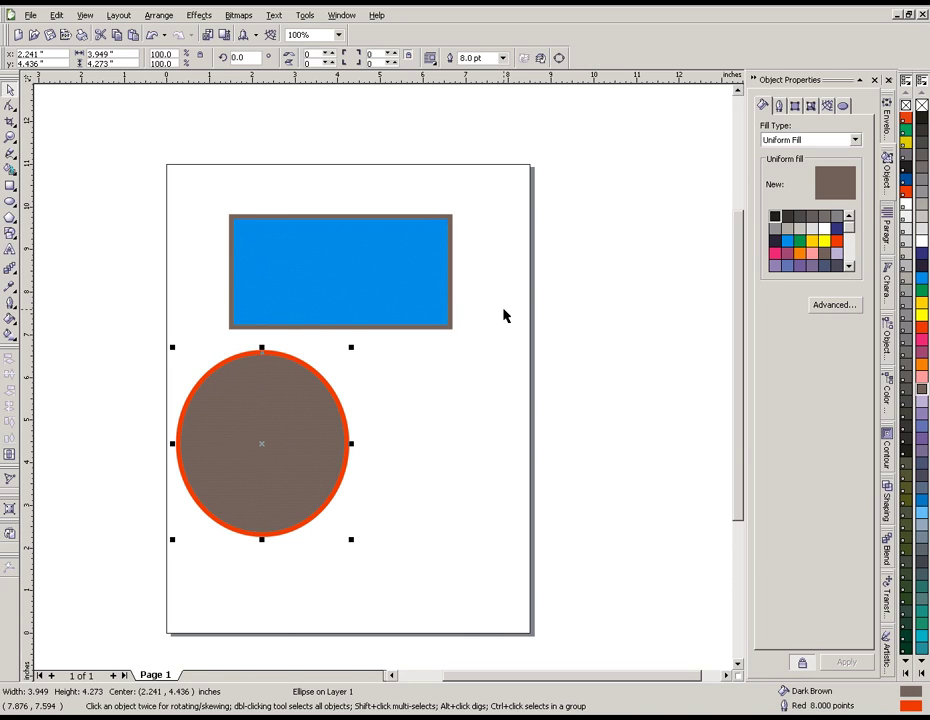
Move the circle back down below the rectangle, centred at (2.633, 3.721) inches
left_click_drag(316, 450, 313, 401)
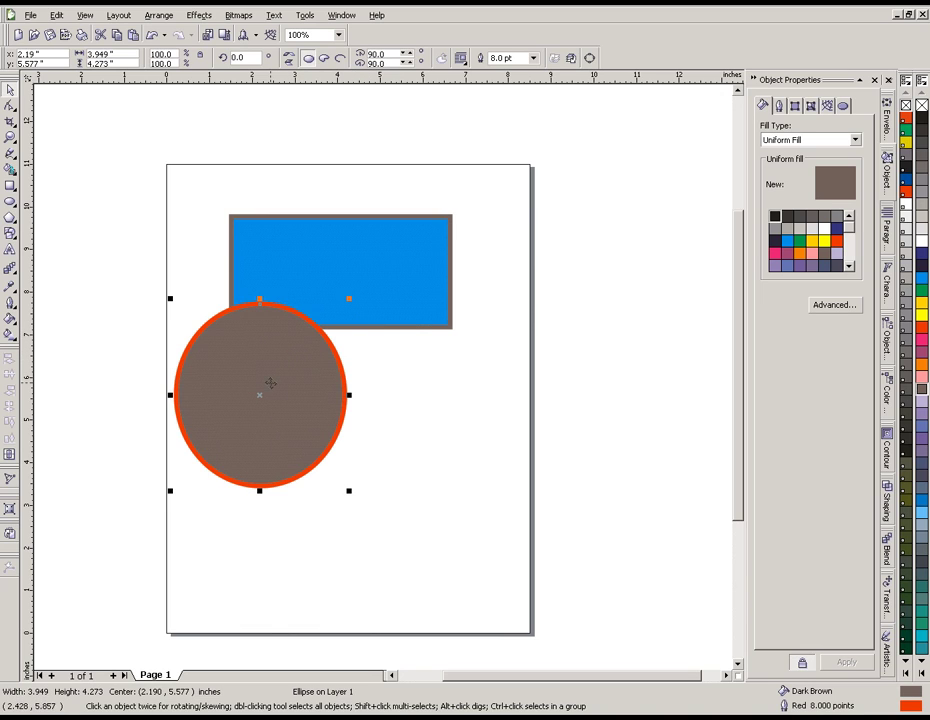
left_click_drag(268, 382, 288, 460)
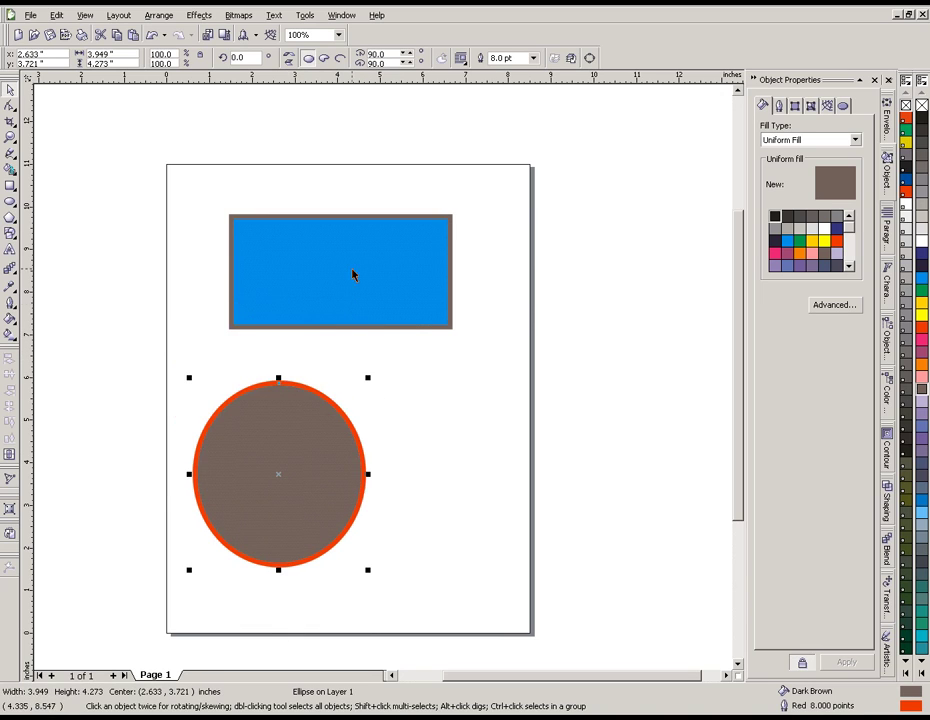
left_click(455, 318)
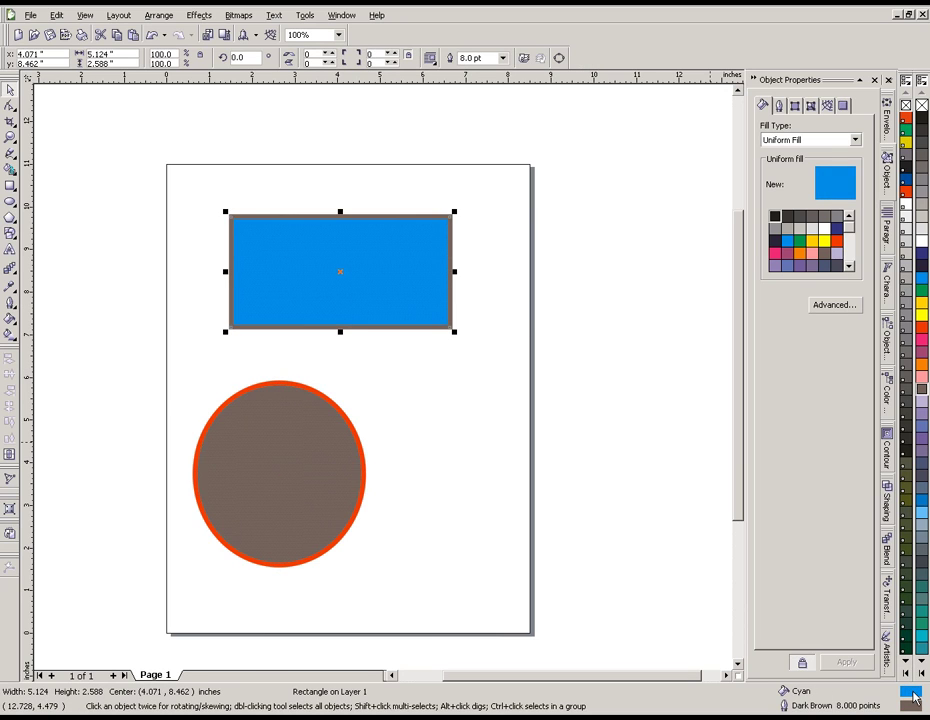
Fill the circle Cyan, fill the rectangle Red, and give the rectangle a Cyan outline
left_click_drag(915, 695, 306, 480)
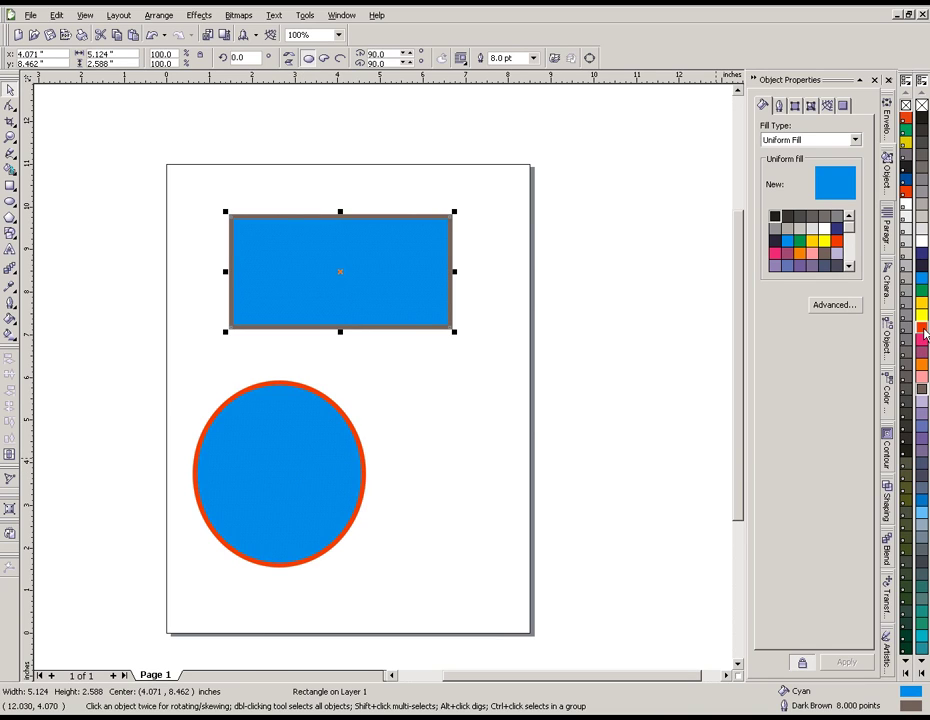
left_click_drag(925, 333, 340, 278)
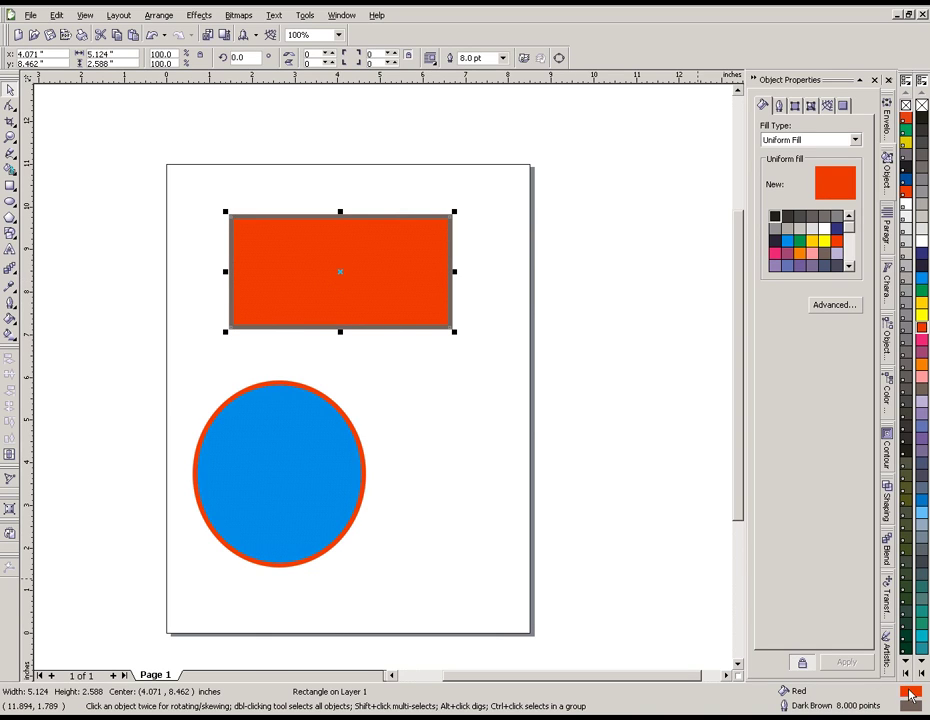
left_click(288, 492)
left_click_drag(916, 697, 451, 330)
left_click_drag(451, 325, 451, 325)
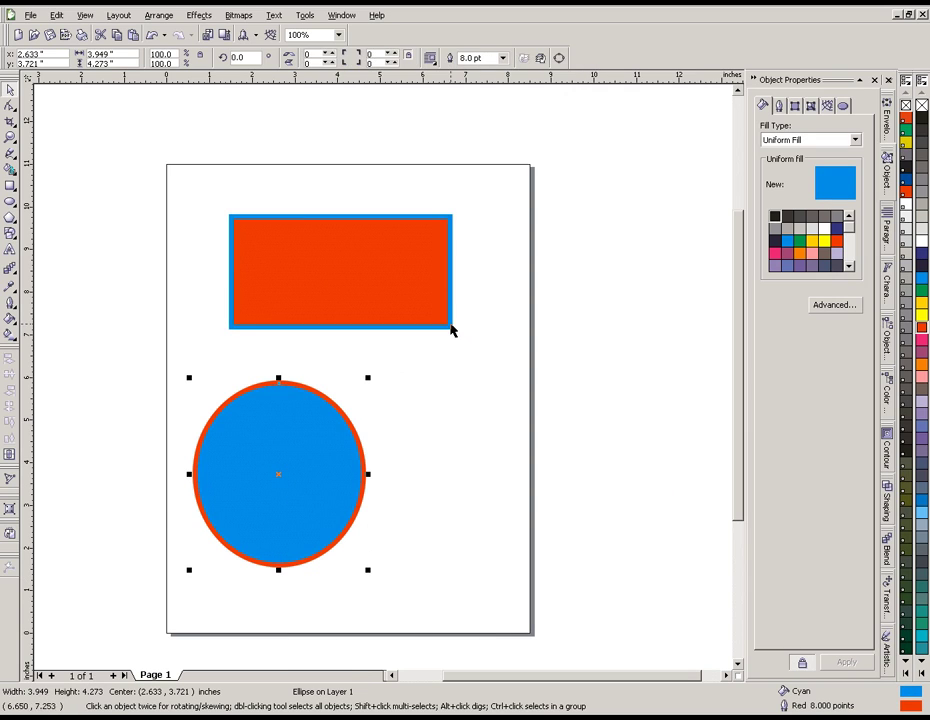